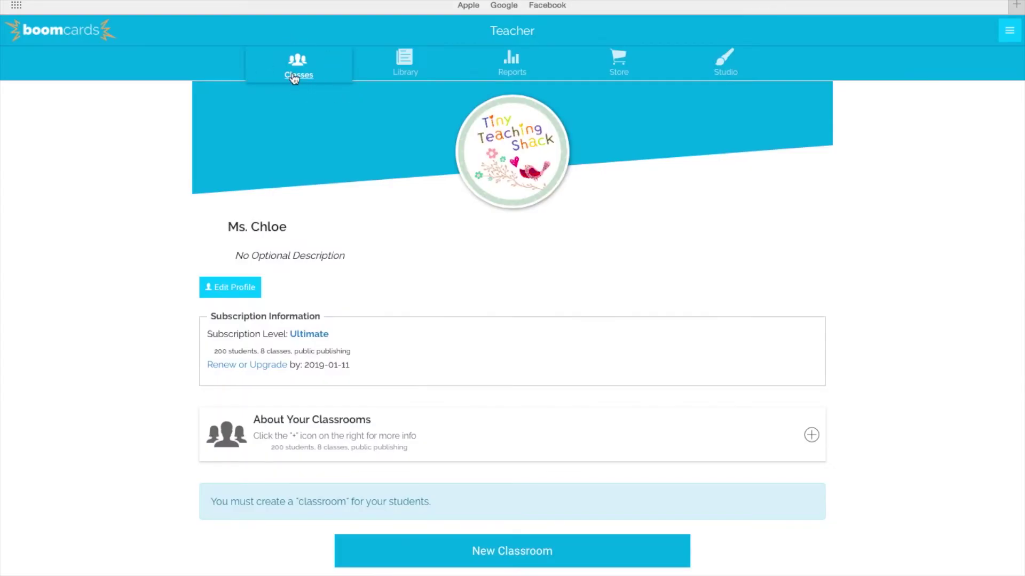
Step: Create a new classroom and scroll down to its panel showing the generated class login
left_click(525, 549)
scroll(525, 549, "down", 4)
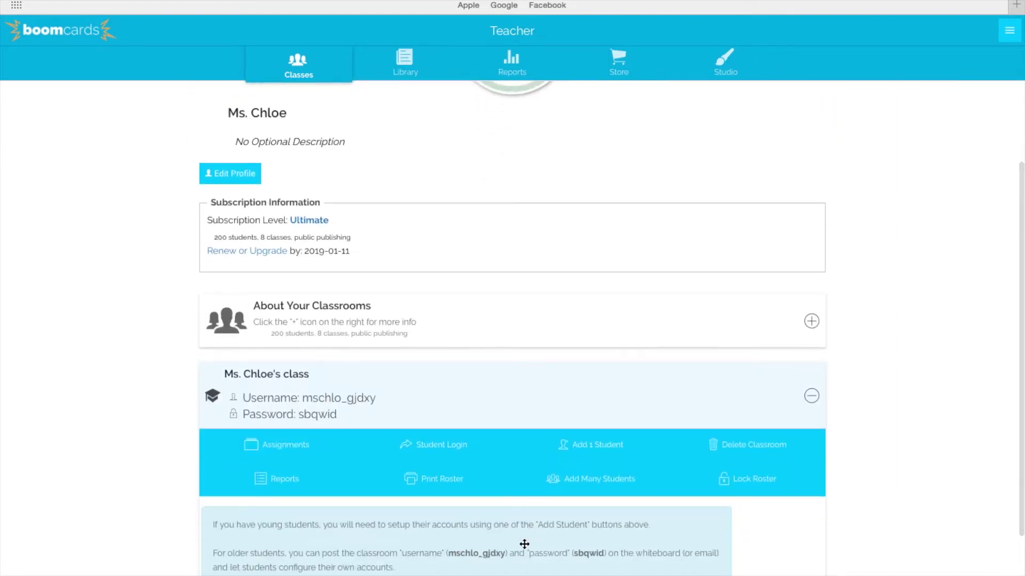
Step: Change the classroom username to 'tinyteachingshack' and enter a new class password
left_click(346, 399)
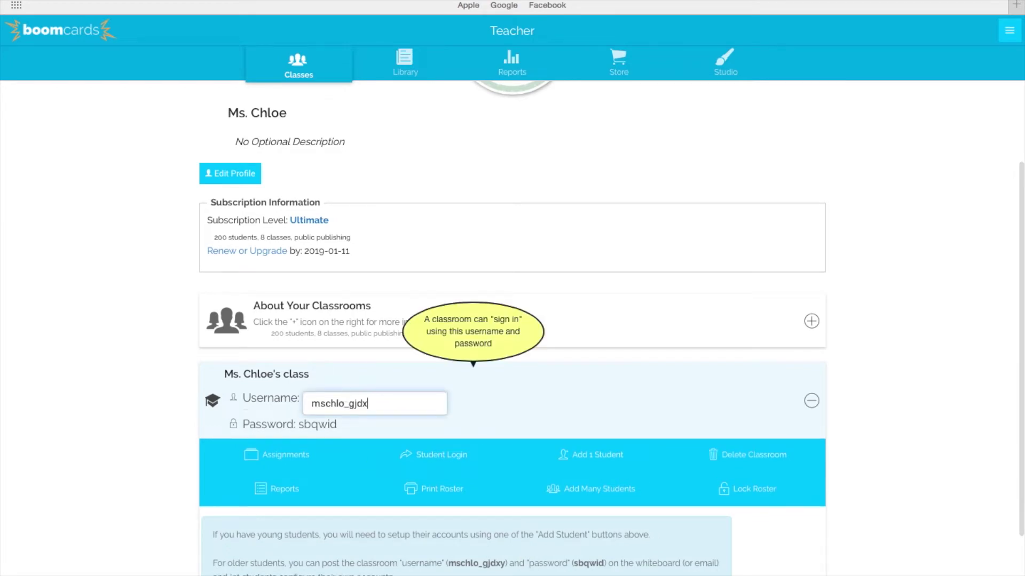
key("BackSpace")
key("BackSpace")
key("BackSpace")
key("BackSpace")
key("BackSpace")
key("BackSpace")
key("BackSpace")
key("BackSpace")
key("BackSpace")
key("BackSpace")
key("BackSpace")
type("tinyteachingshack")
key("Return")
left_click(328, 421)
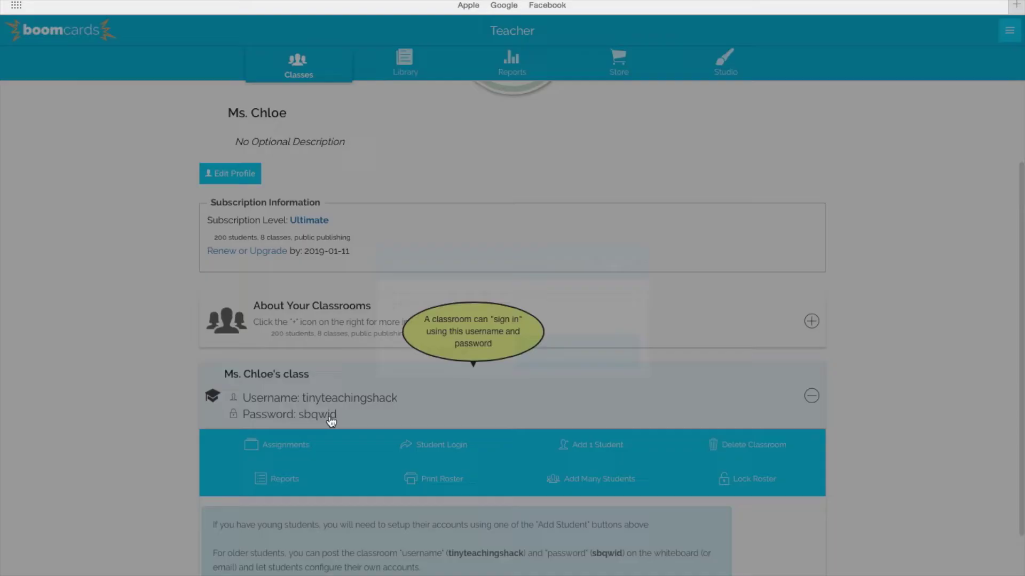
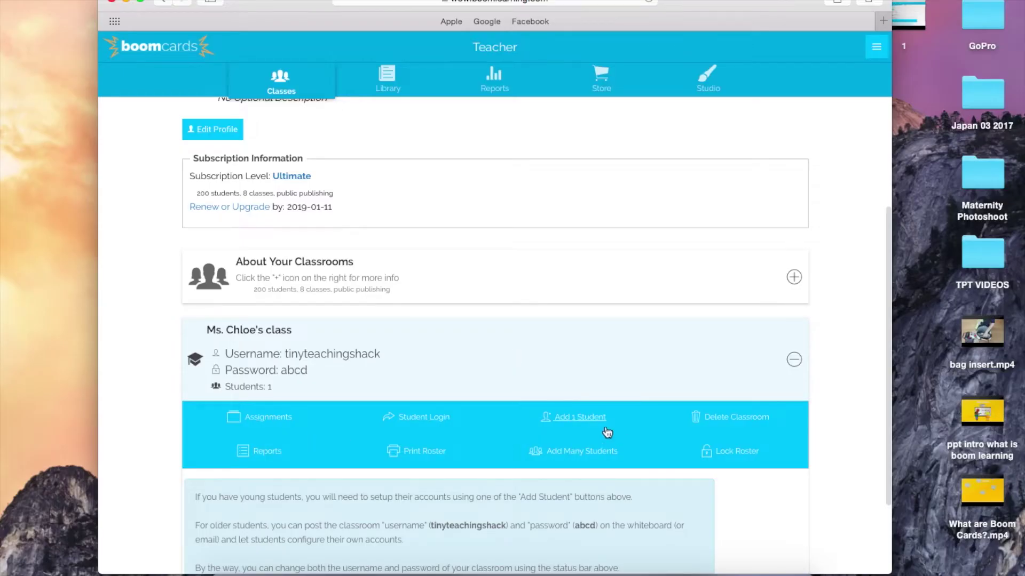
Step: Add a single student to the class by nickname
left_click(589, 424)
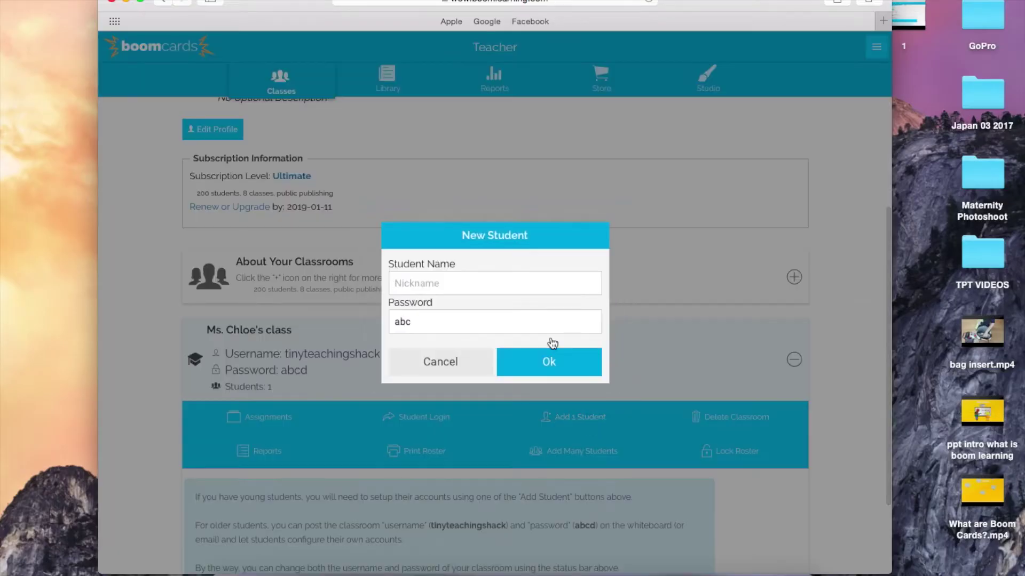
type("Glen")
left_click(515, 362)
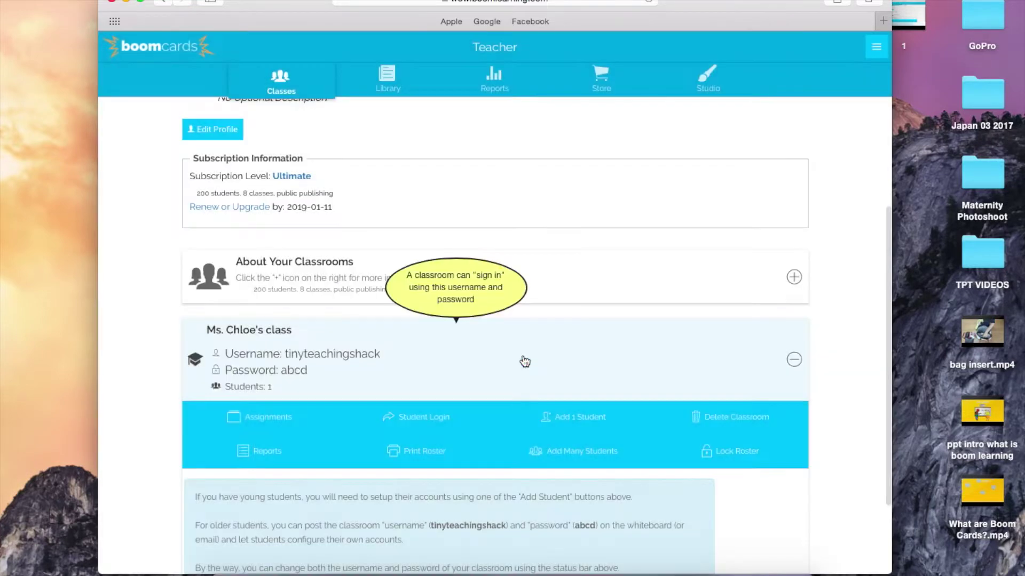
Step: Bulk-add seven more students from a comma-separated name list with the default password
scroll(598, 379, "down", 2)
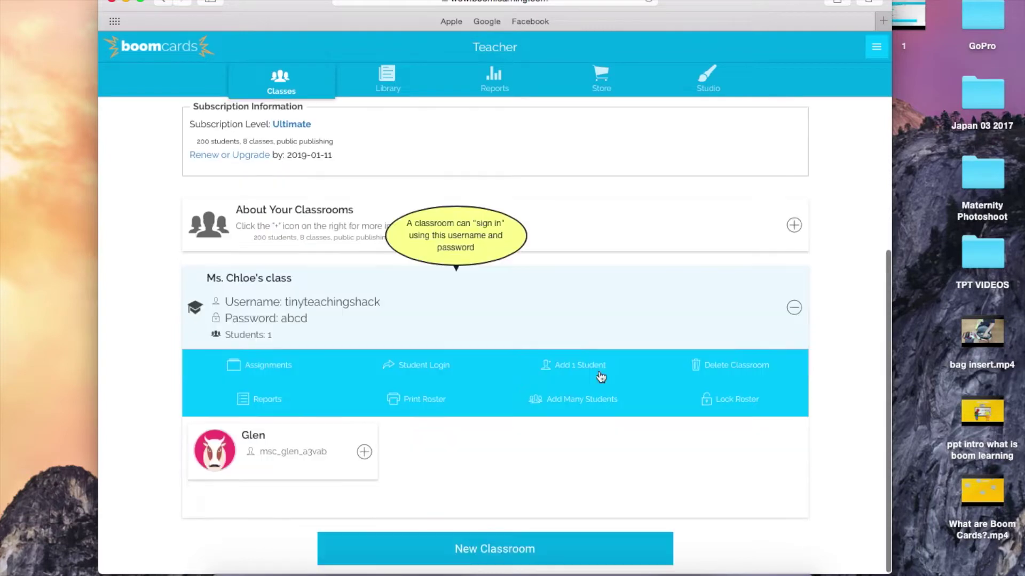
left_click(597, 412)
type("Henry, Xanthe")
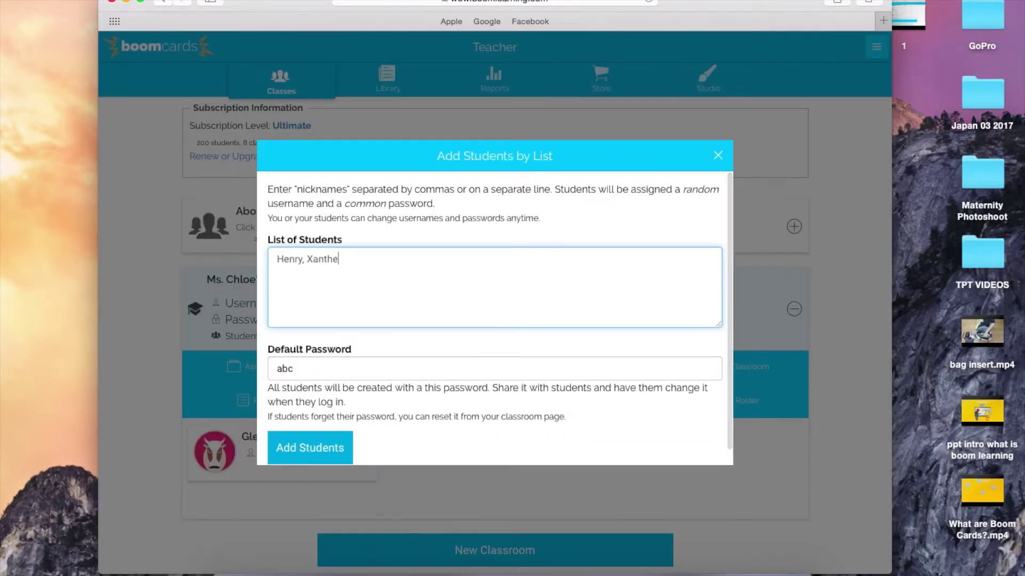
type(", Charlie, Peter, Soojin, Olivia, Em")
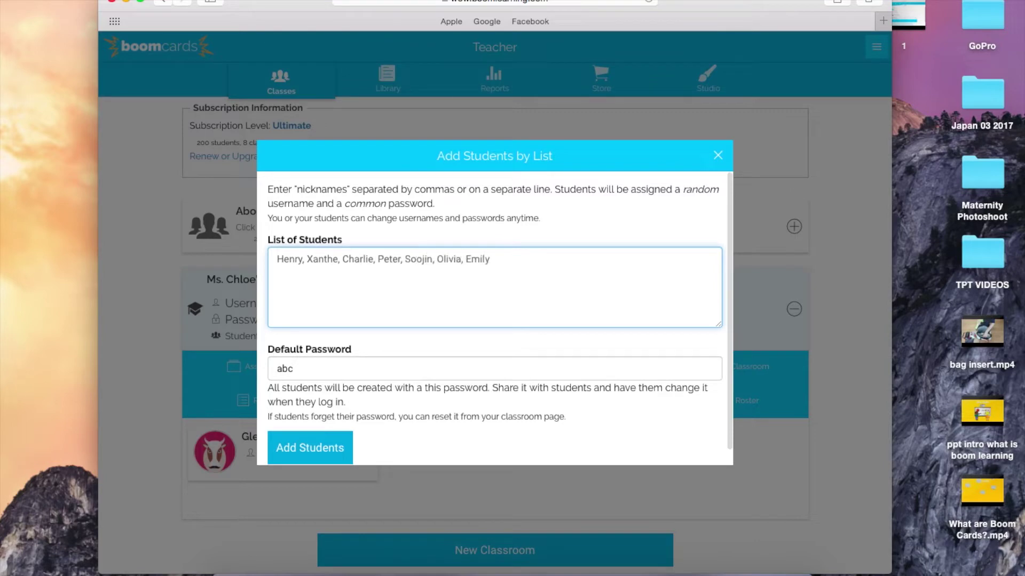
type("ily")
left_click(322, 373)
left_click_drag(322, 373, 251, 371)
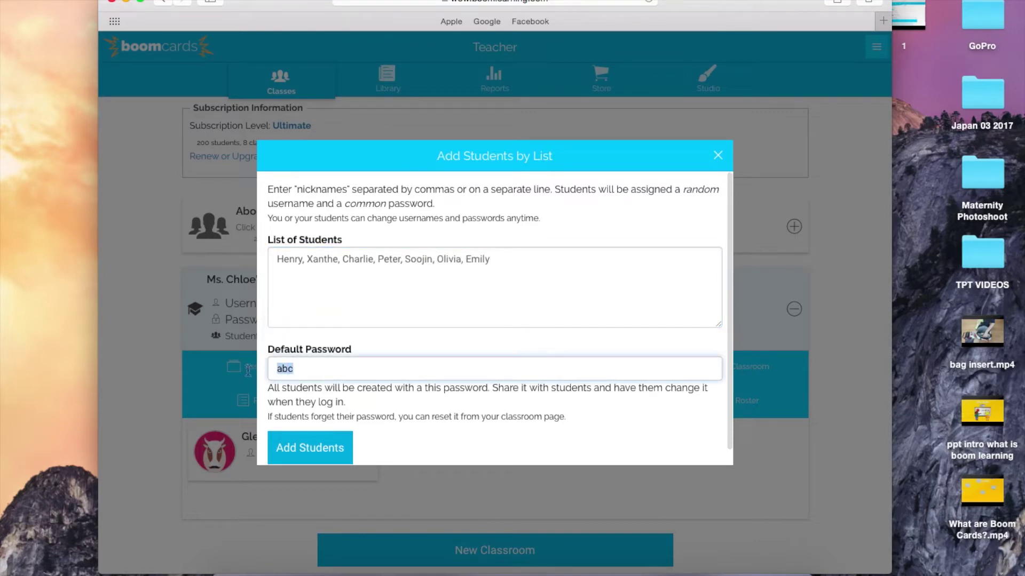
left_click(328, 434)
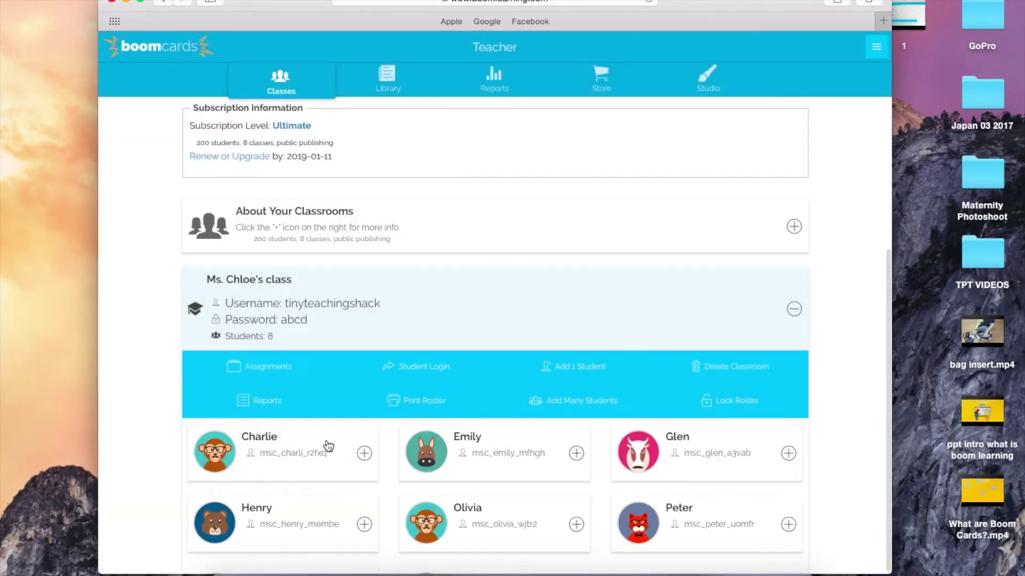
scroll(328, 443, "down", 2)
Step: Rename the first student's username to 'hellocharlie'
scroll(325, 439, "down", 2)
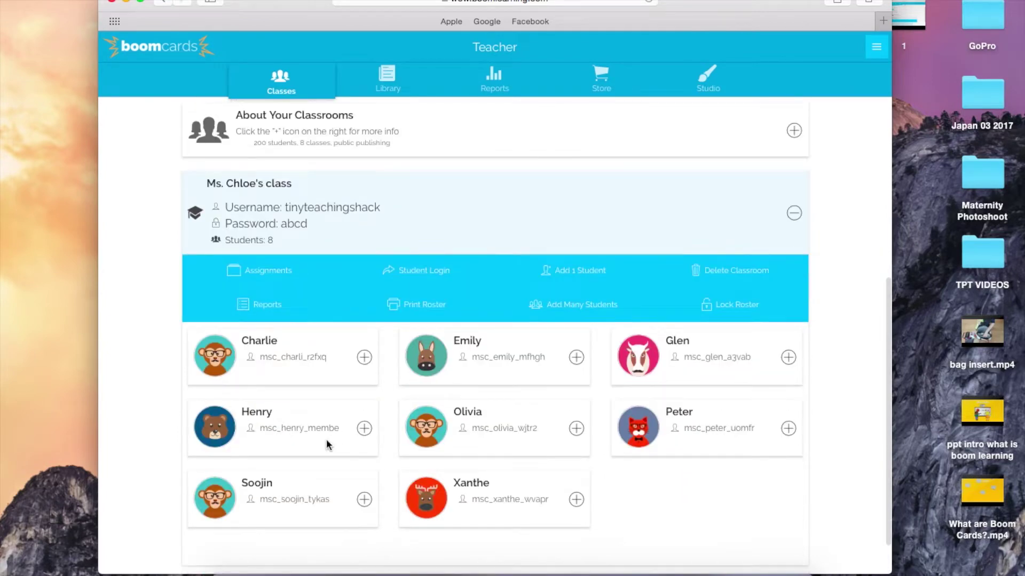
left_click(288, 364)
key("BackSpace")
key("BackSpace")
key("BackSpace")
key("BackSpace")
key("BackSpace")
key("BackSpace")
key("BackSpace")
key("BackSpace")
key("BackSpace")
key("BackSpace")
key("BackSpace")
key("BackSpace")
key("BackSpace")
key("BackSpace")
key("BackSpace")
key("BackSpace")
type("hell")
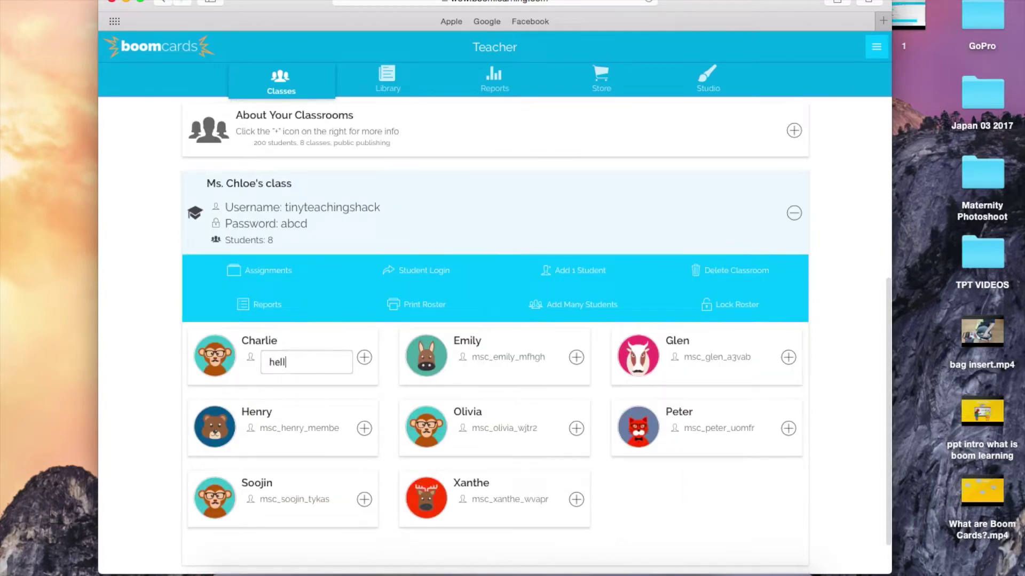
type("ocharlie")
key("Return")
Step: Set a new password for that student
left_click(364, 358)
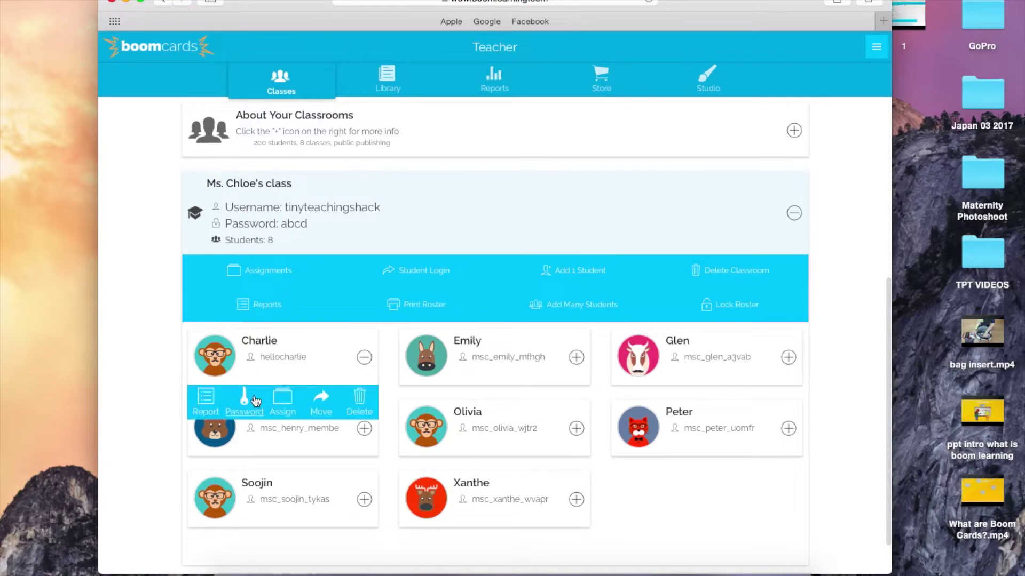
left_click(244, 398)
left_click(561, 341)
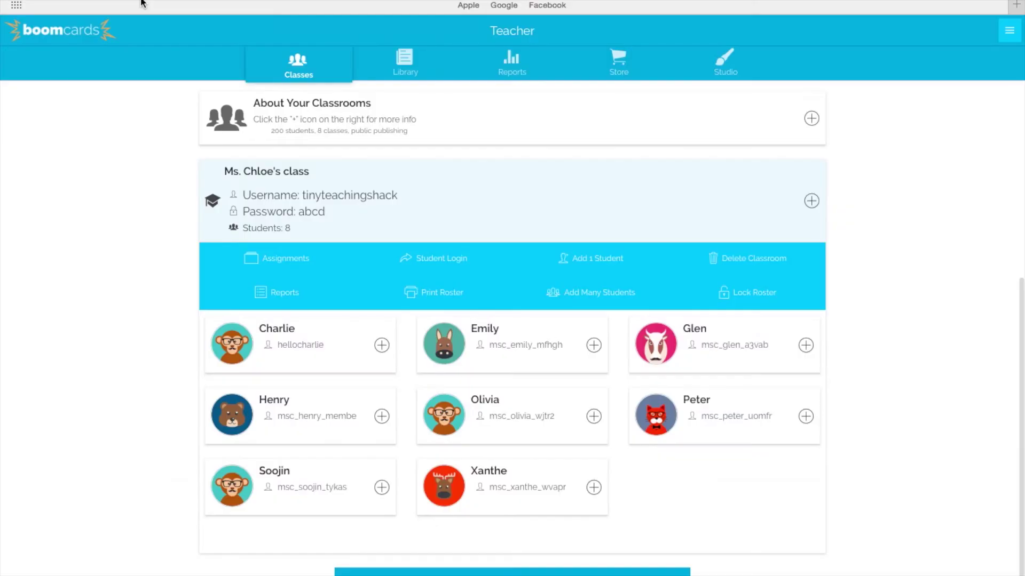
left_click(287, 259)
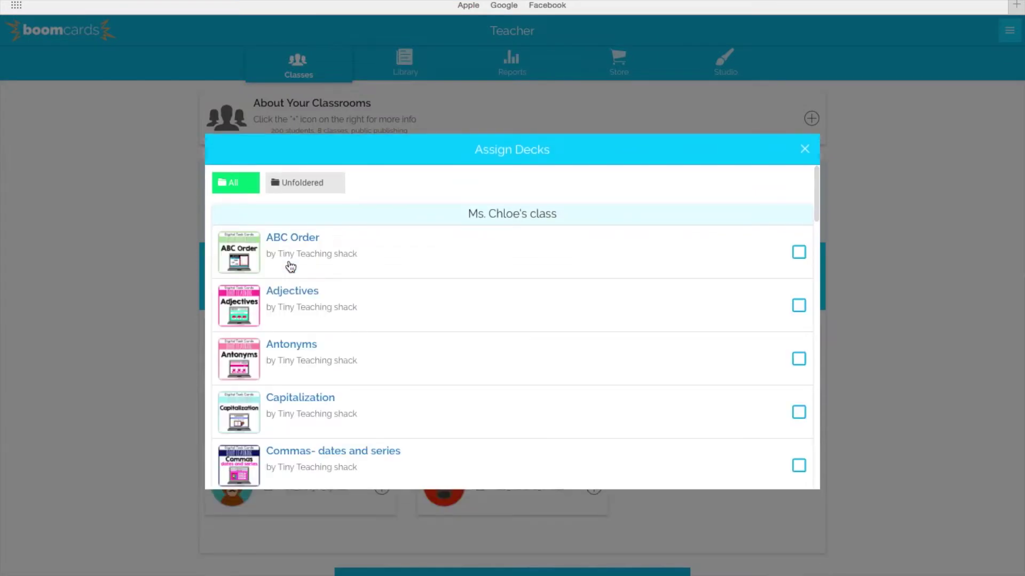
Step: Tick the Conjunctions deck in the class's Assign Decks list and close the dialog
scroll(450, 362, "down", 6)
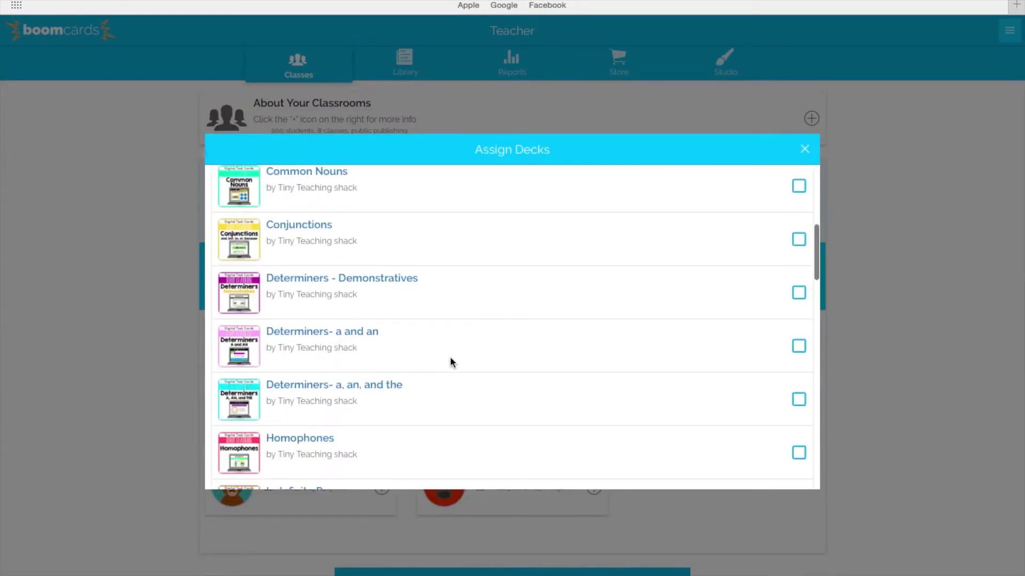
left_click(800, 242)
left_click(805, 150)
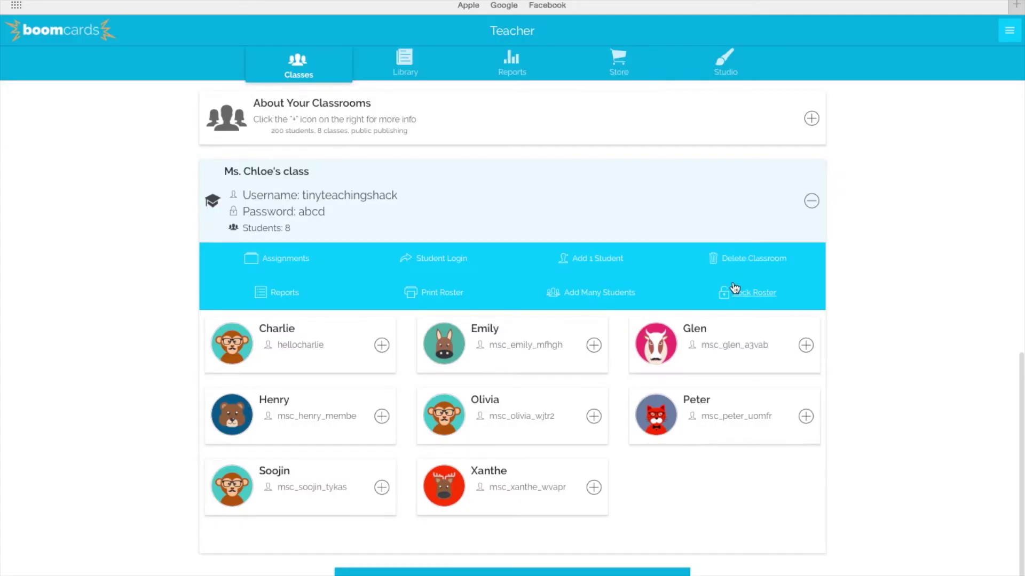
left_click(806, 346)
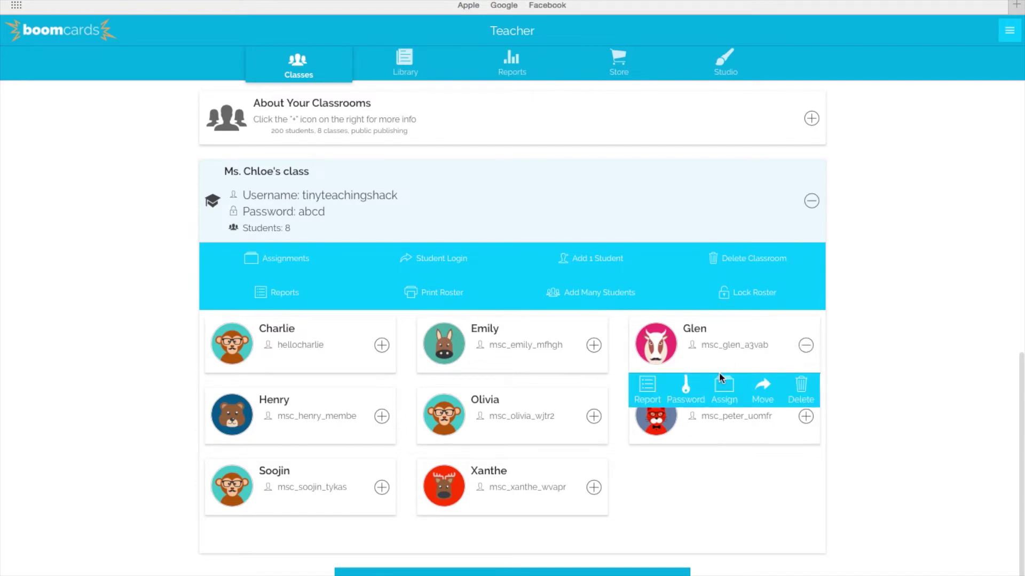
Step: Assign the Commas- dates and series deck to the top-right student
left_click(724, 390)
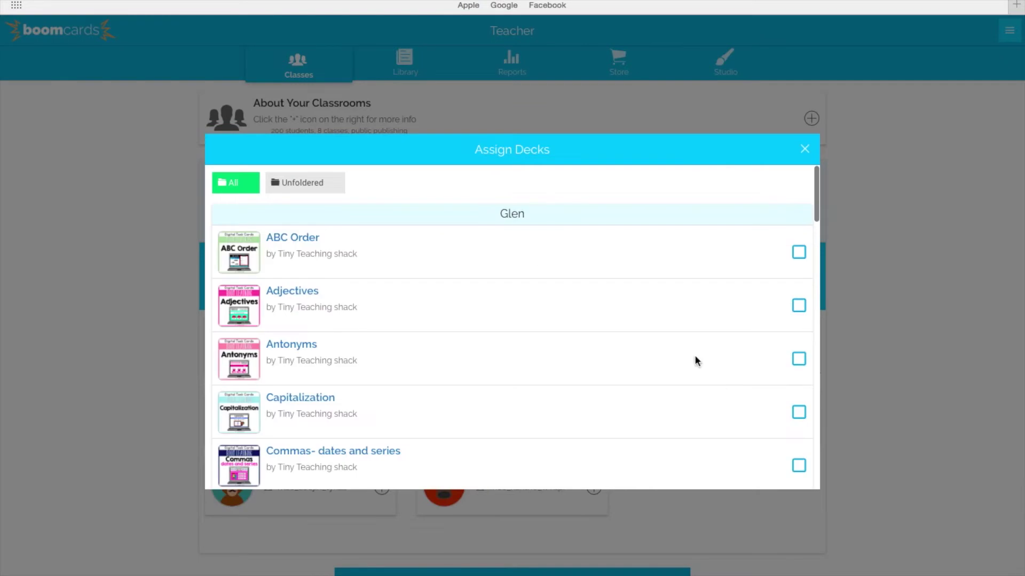
scroll(443, 276, "down", 2)
scroll(446, 284, "down", 2)
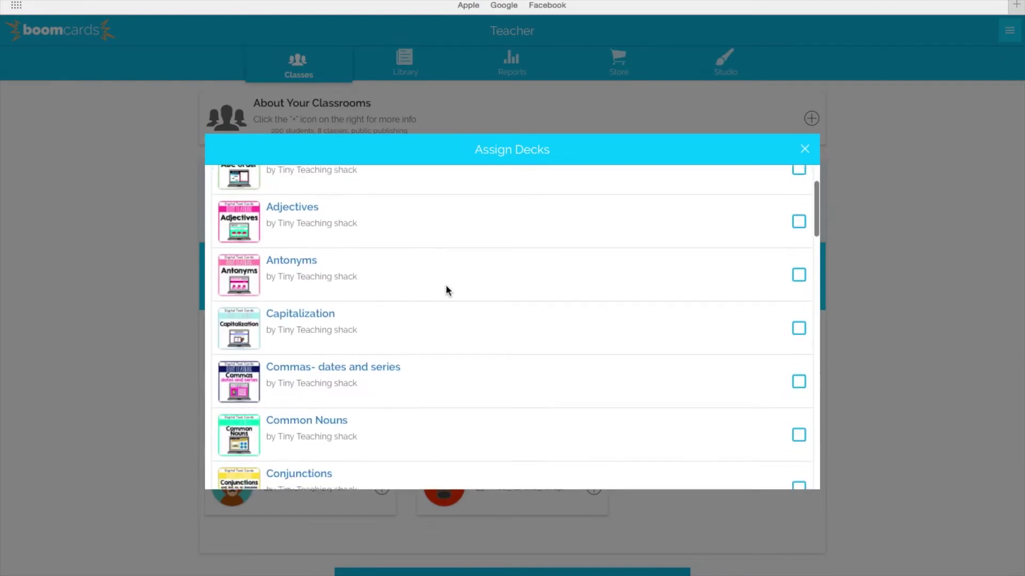
left_click(799, 382)
left_click(805, 149)
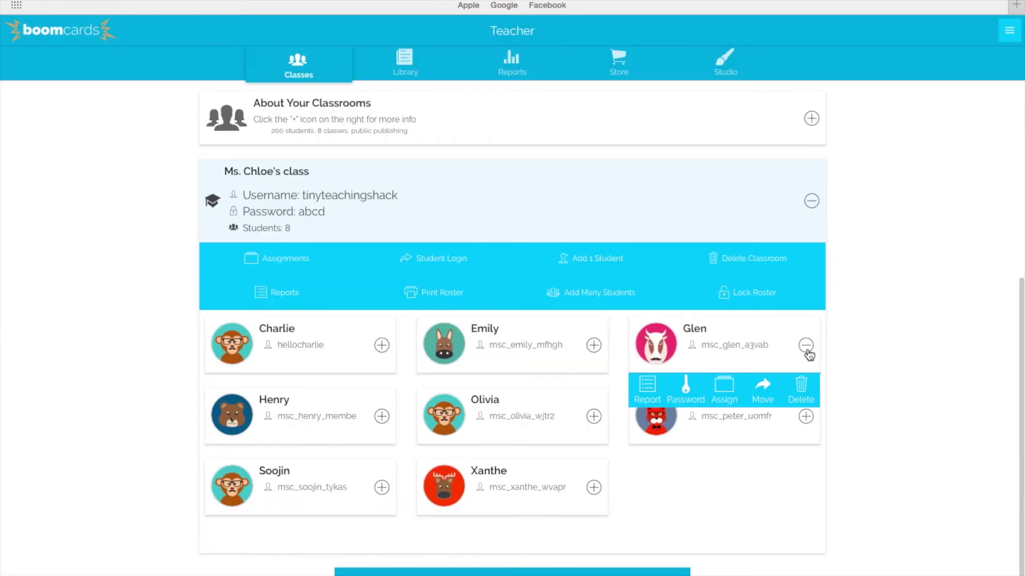
left_click(805, 345)
Step: Assign the Capitalization deck to the middle-right student
left_click(803, 419)
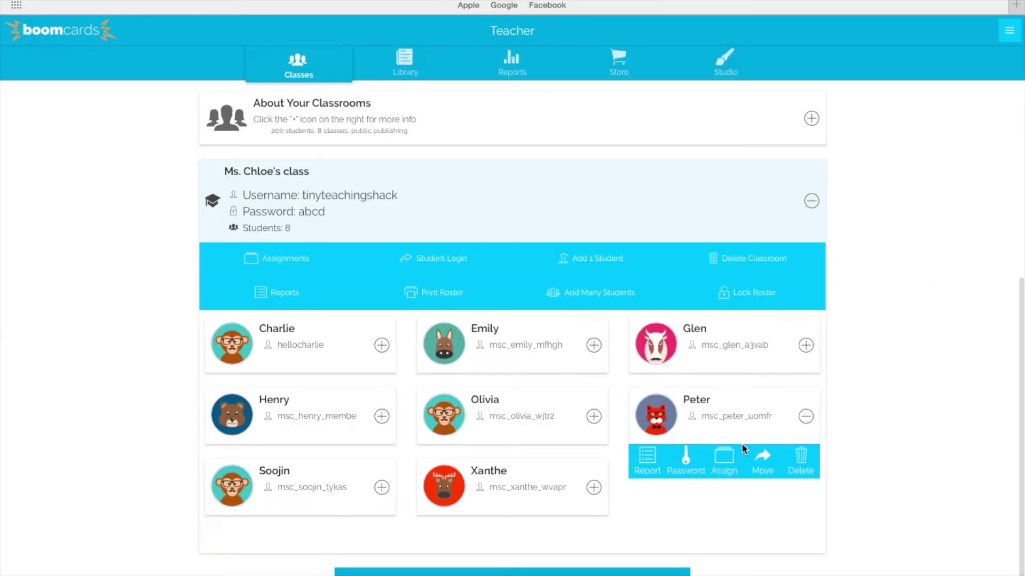
left_click(724, 463)
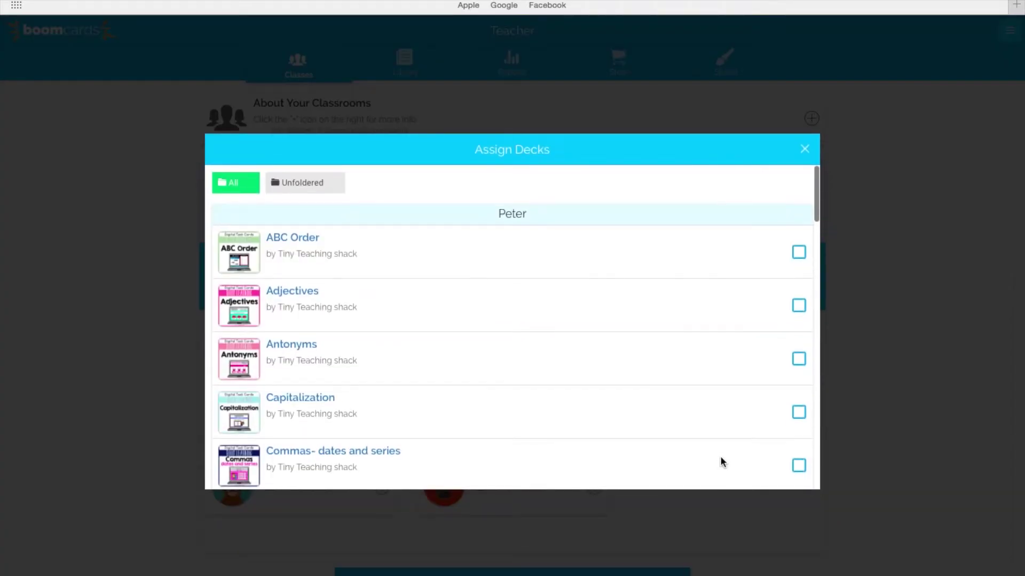
scroll(721, 462, "down", 2)
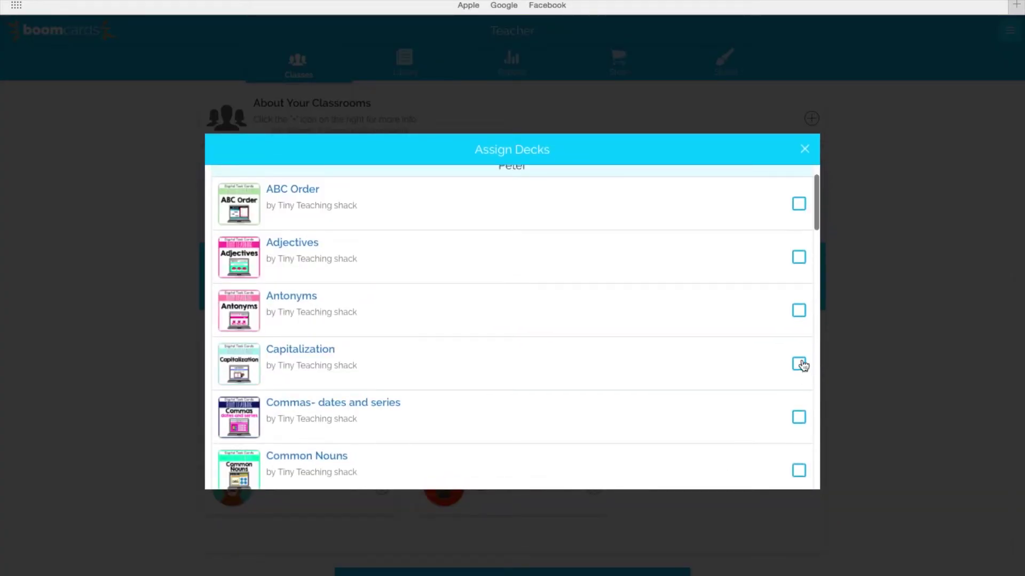
left_click(800, 364)
left_click(805, 150)
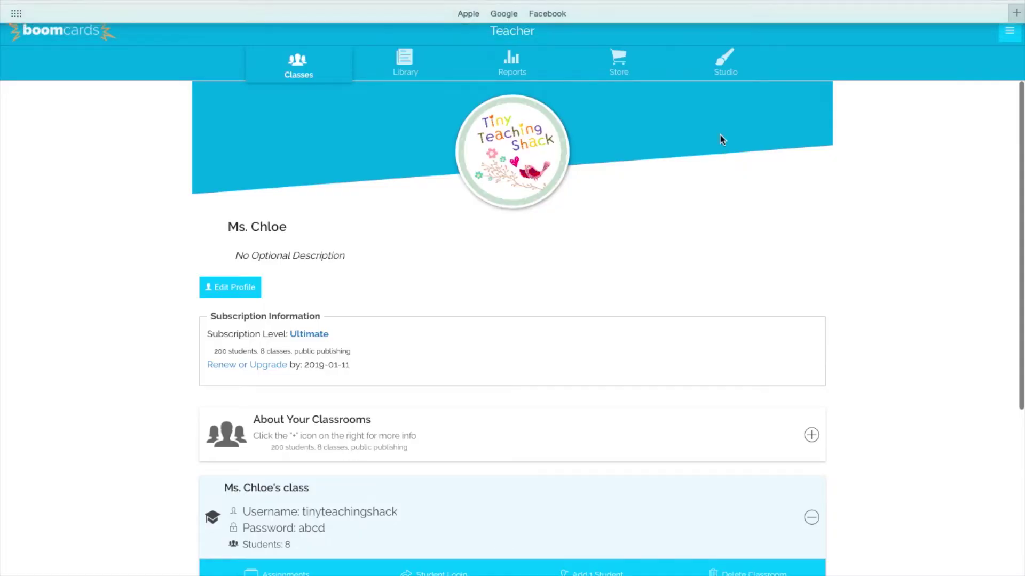
Step: Open the top-right student's progress report
scroll(698, 203, "down", 3)
scroll(697, 365, "down", 3)
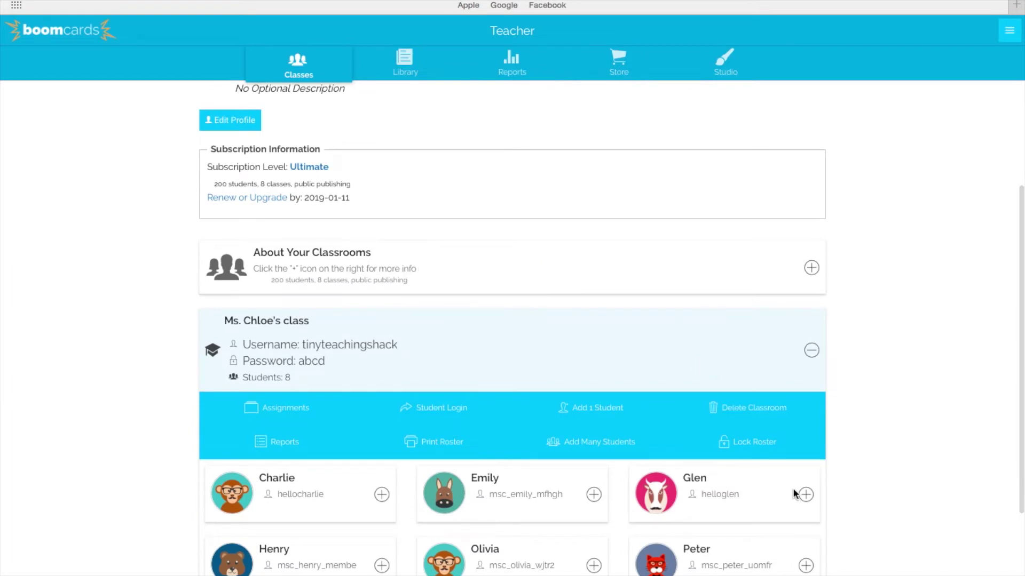
left_click(807, 496)
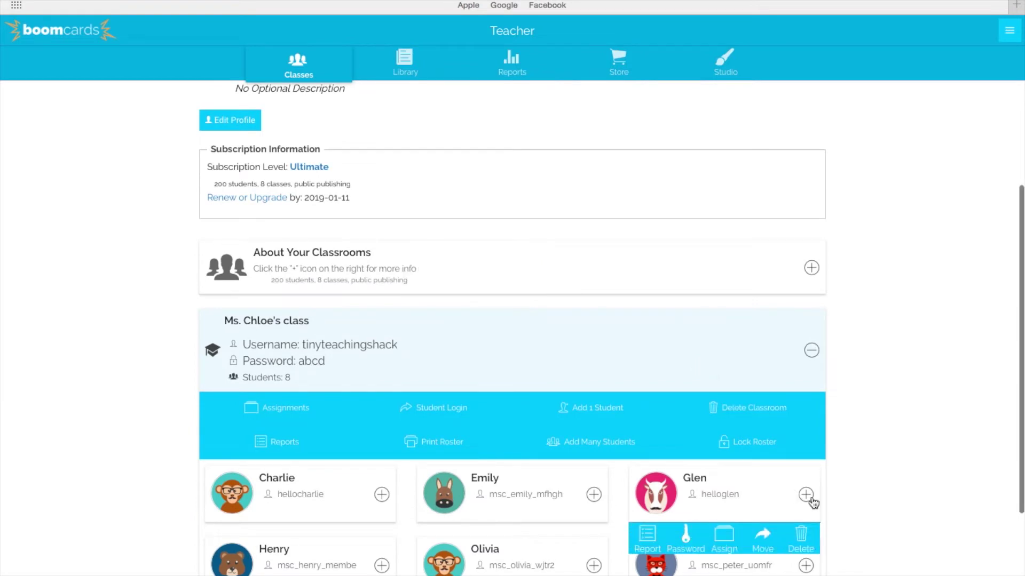
left_click(652, 544)
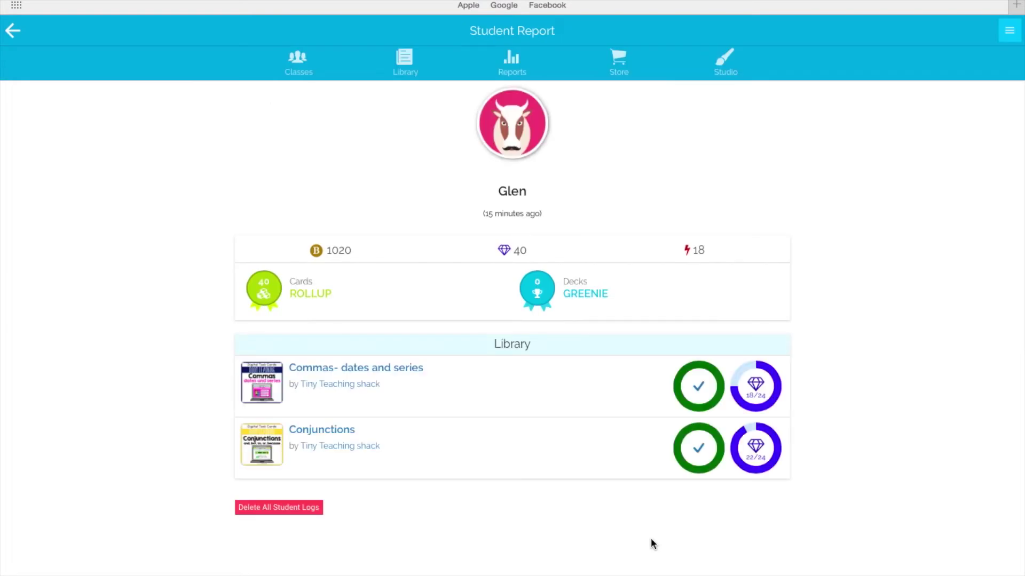
Step: Open the Commas- dates and series Deck Status, showing 75% accuracy and response-time chart
left_click(389, 368)
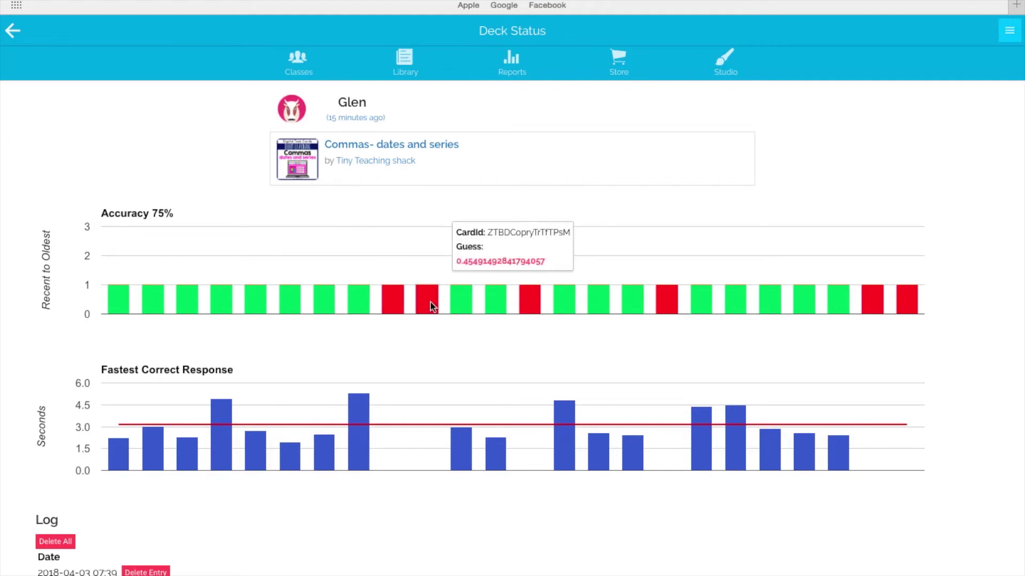
left_click(388, 306)
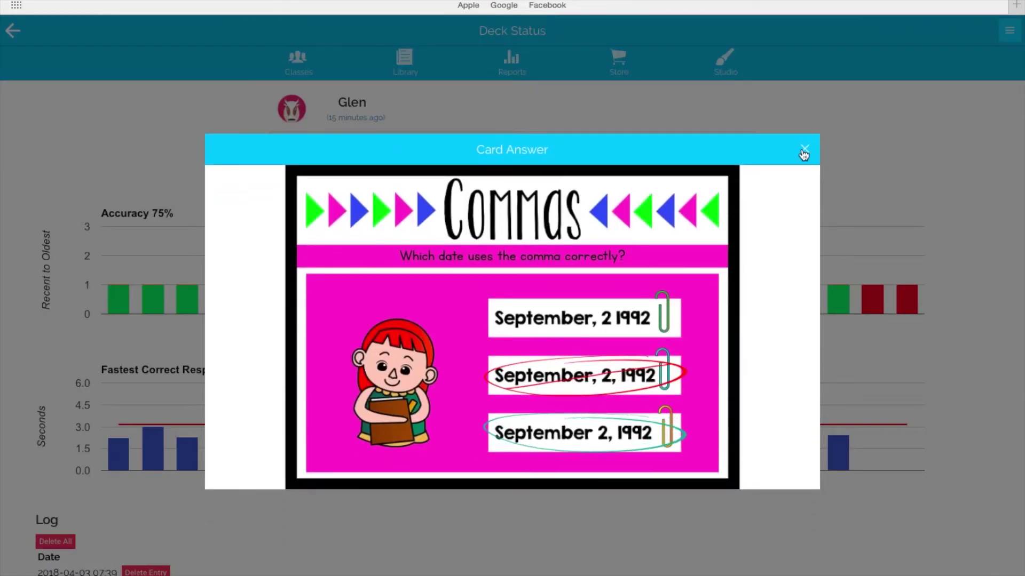
left_click(804, 151)
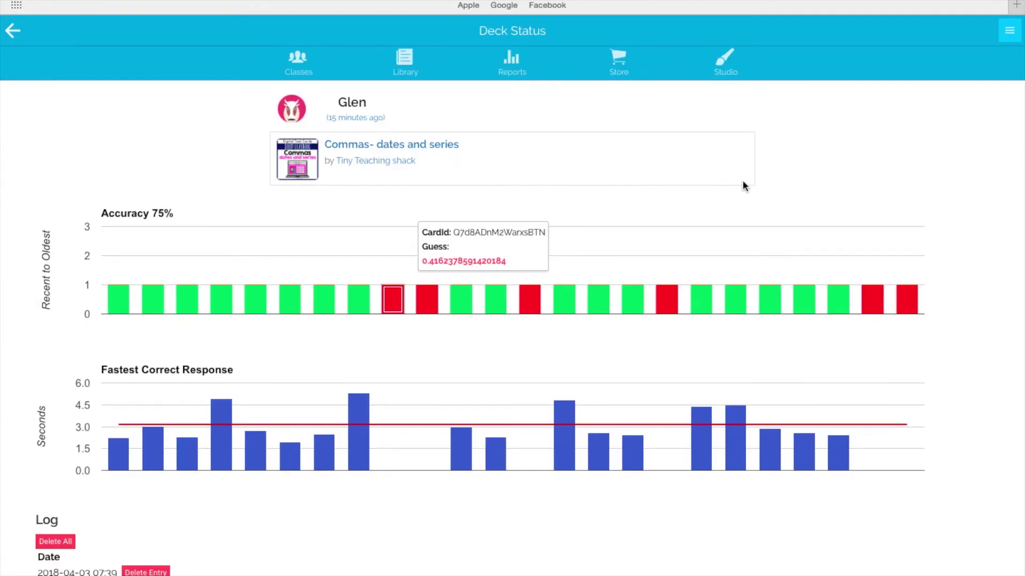
left_click(425, 300)
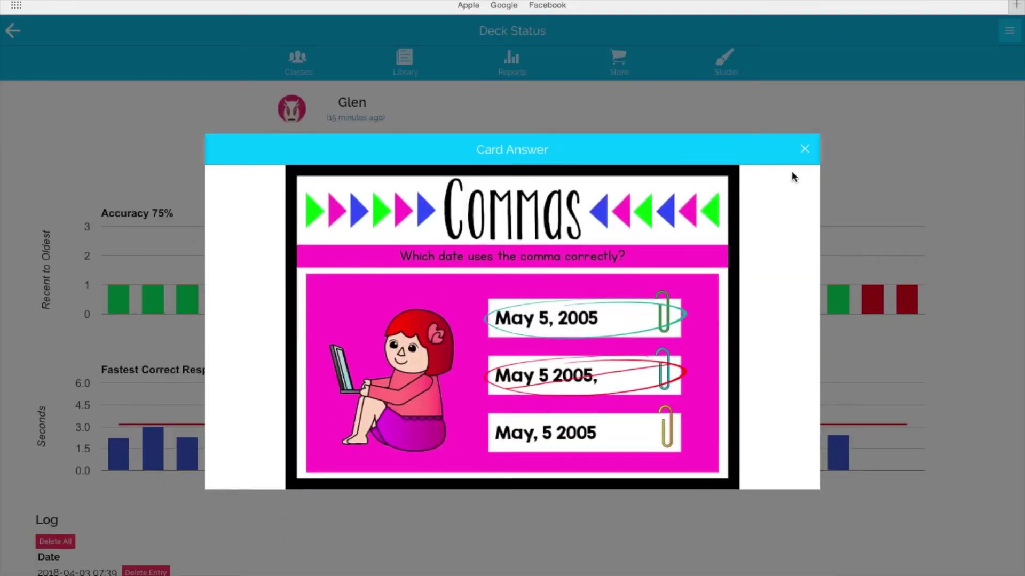
left_click(805, 149)
left_click(460, 297)
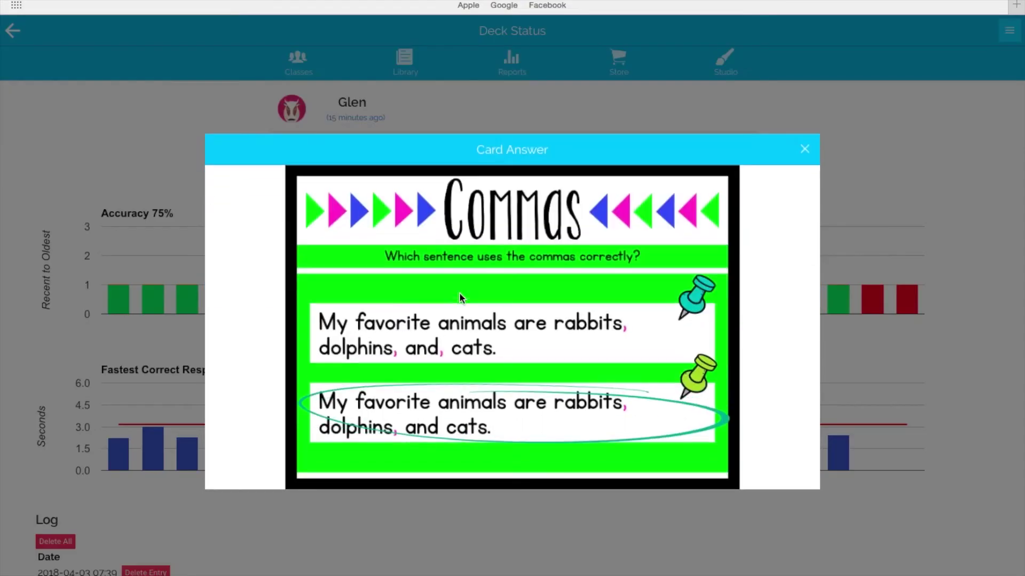
left_click(805, 149)
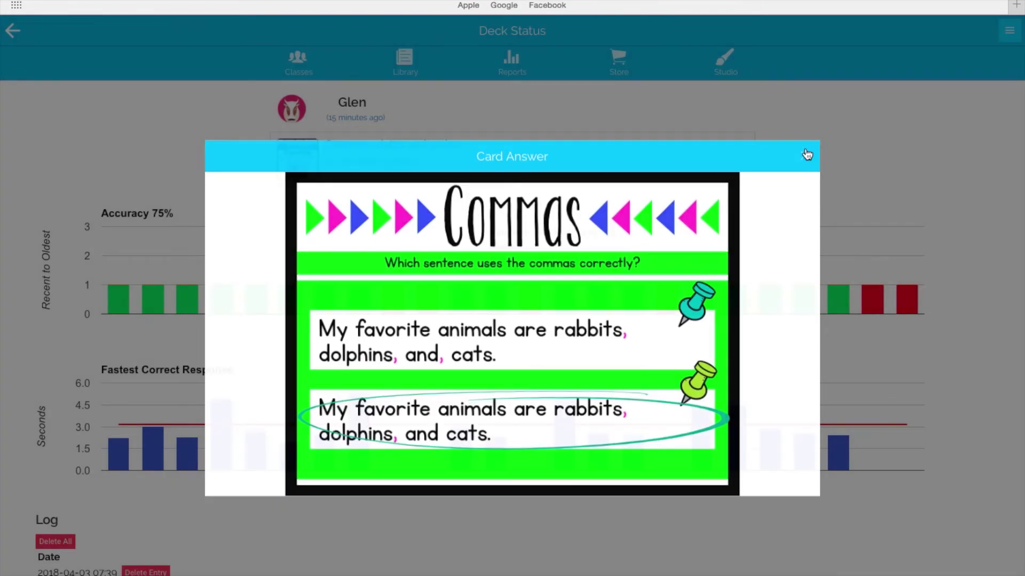
left_click(600, 294)
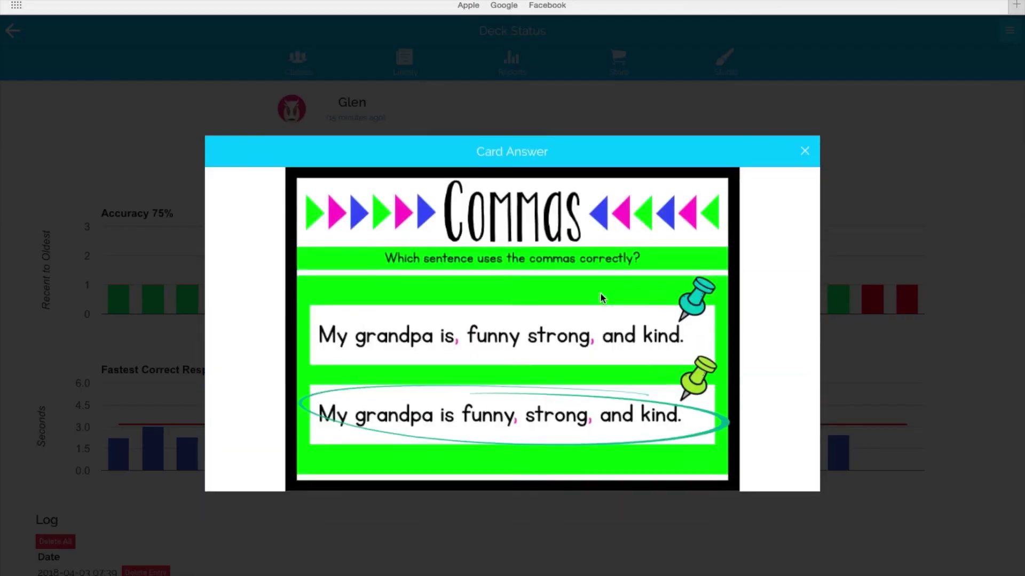
left_click(805, 152)
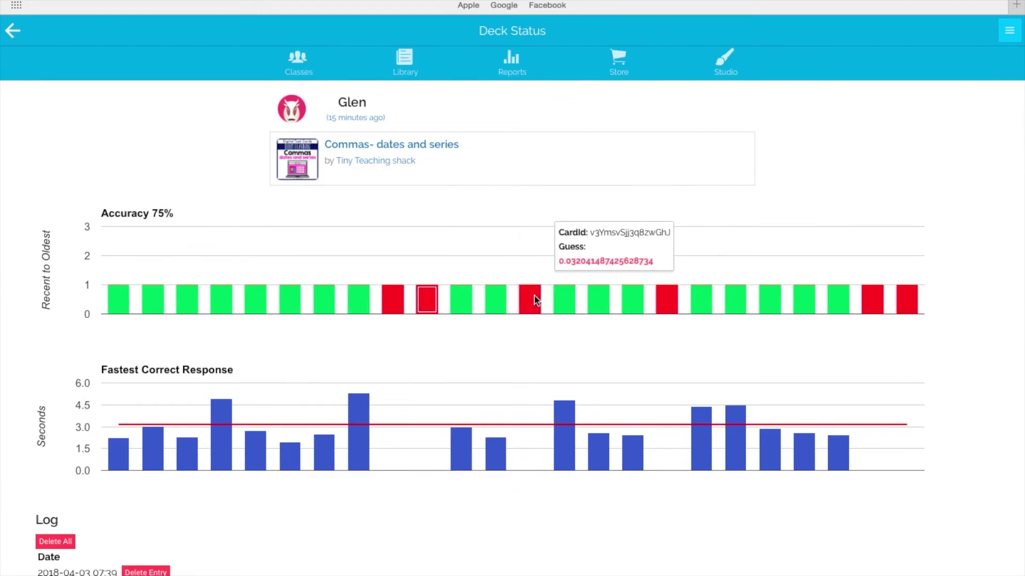
left_click(534, 295)
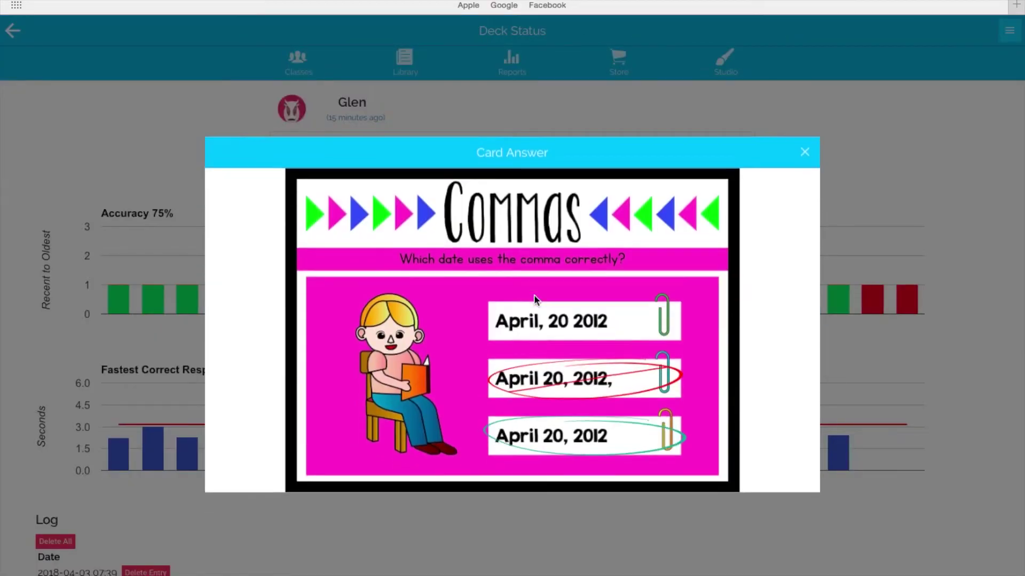
left_click(804, 159)
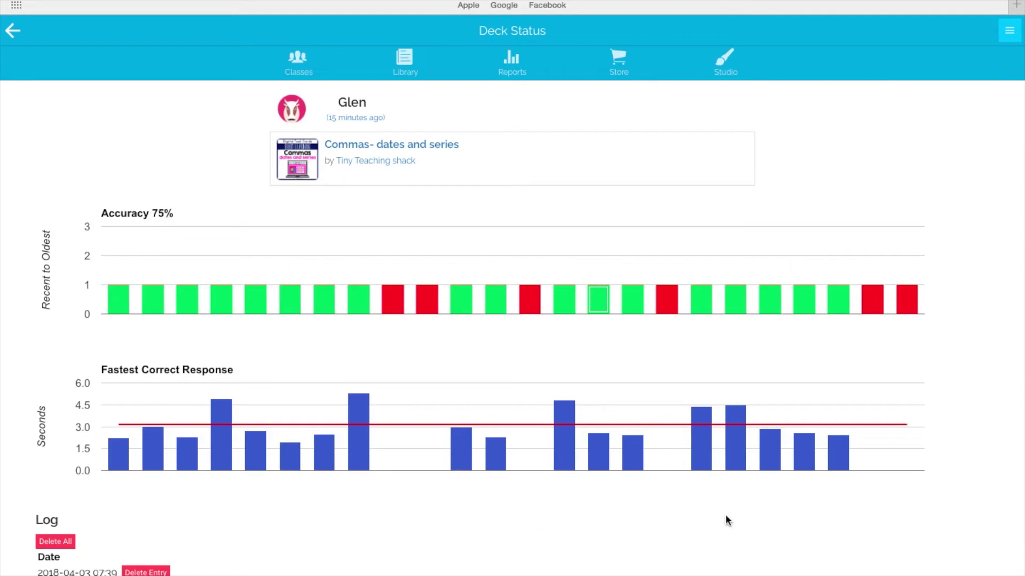
mouse_move(366, 414)
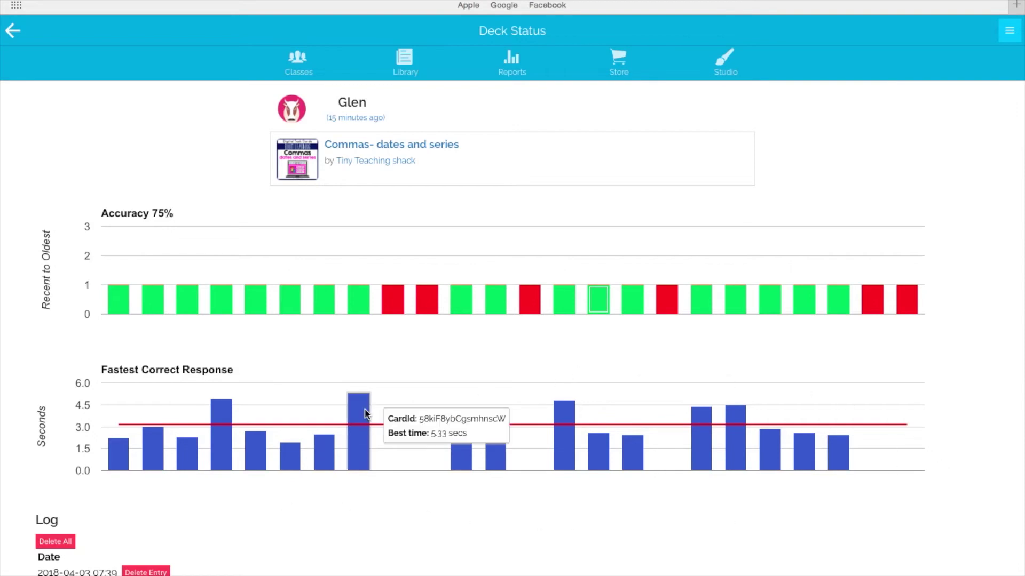
Step: Open the class Reports and view the Commas- dates and series deck report
left_click(516, 78)
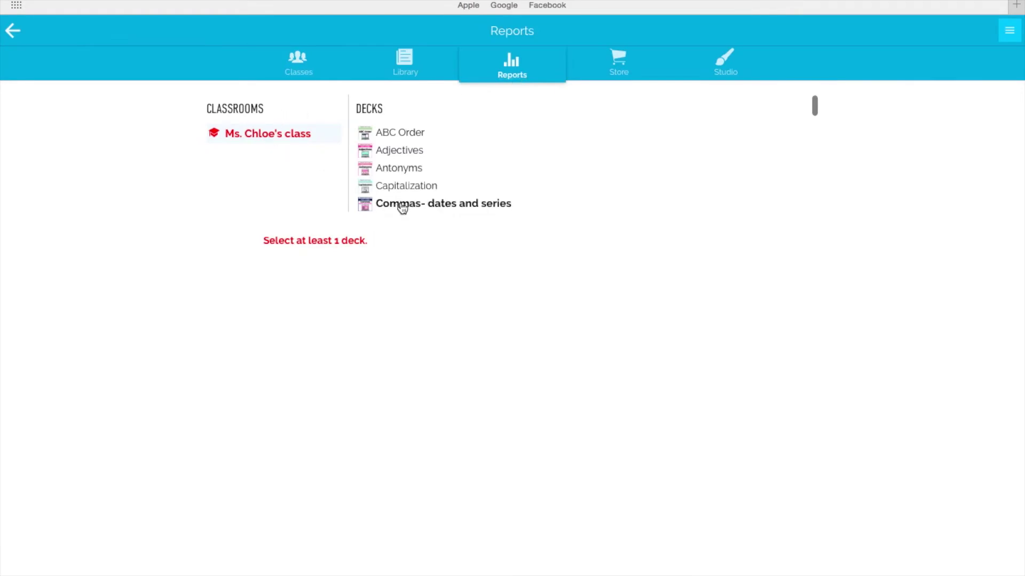
left_click(401, 205)
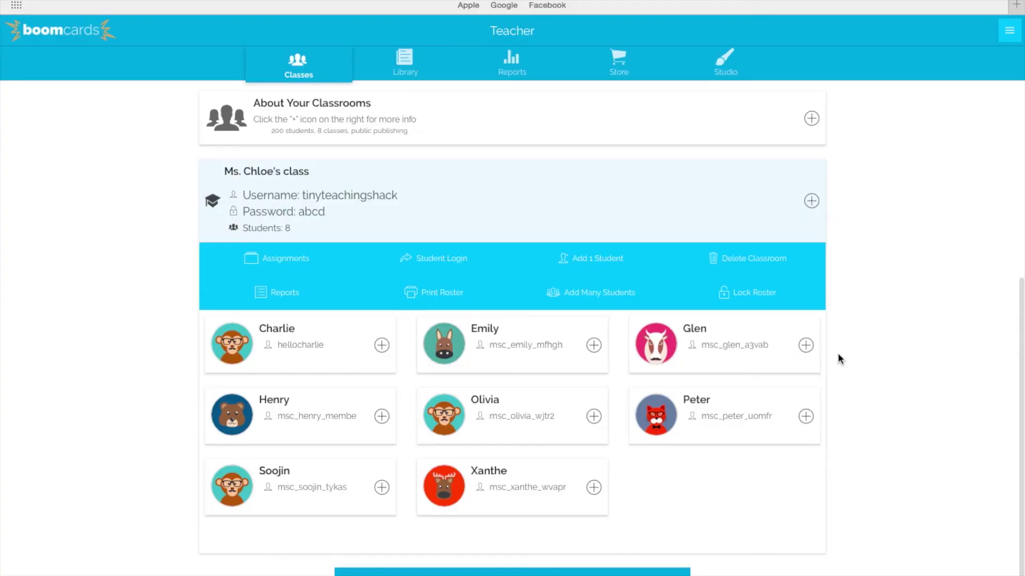
left_click(806, 346)
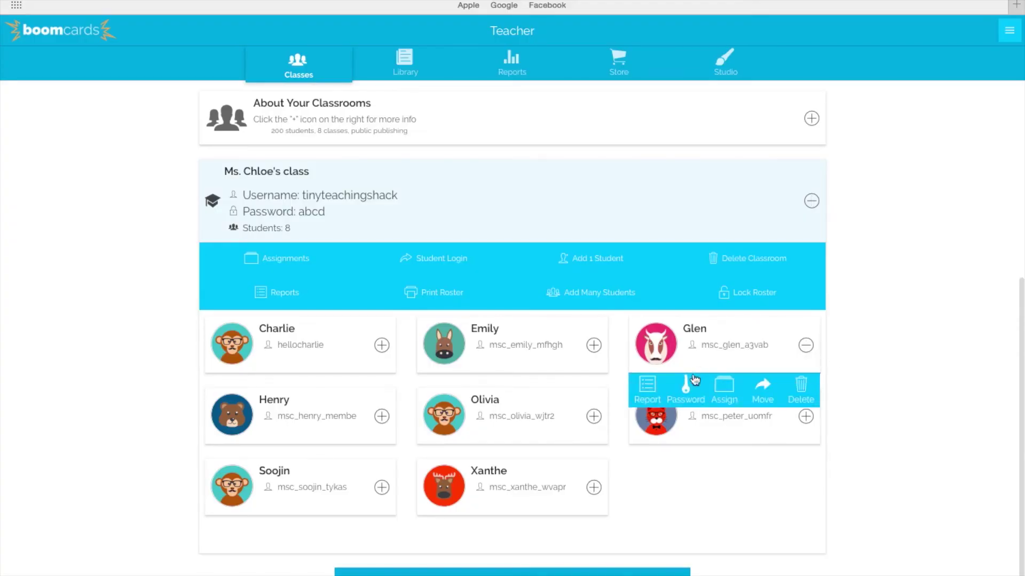
left_click(717, 352)
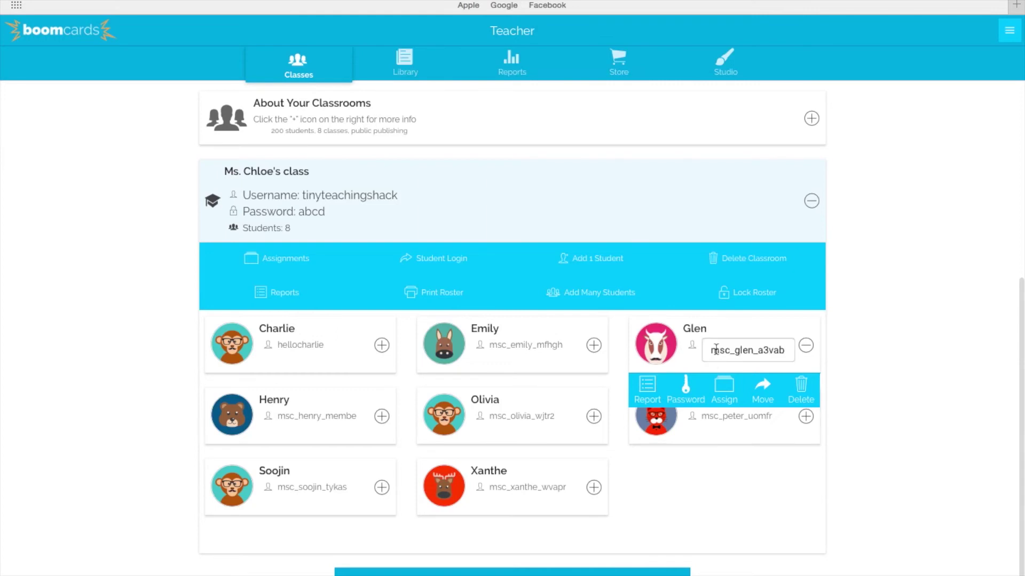
key("BackSpace")
key("BackSpace")
key("BackSpace")
key("BackSpace")
key("BackSpace")
key("BackSpace")
key("BackSpace")
key("BackSpace")
key("BackSpace")
key("BackSpace")
key("BackSpace")
key("BackSpace")
key("BackSpace")
type("helloglen")
left_click(682, 389)
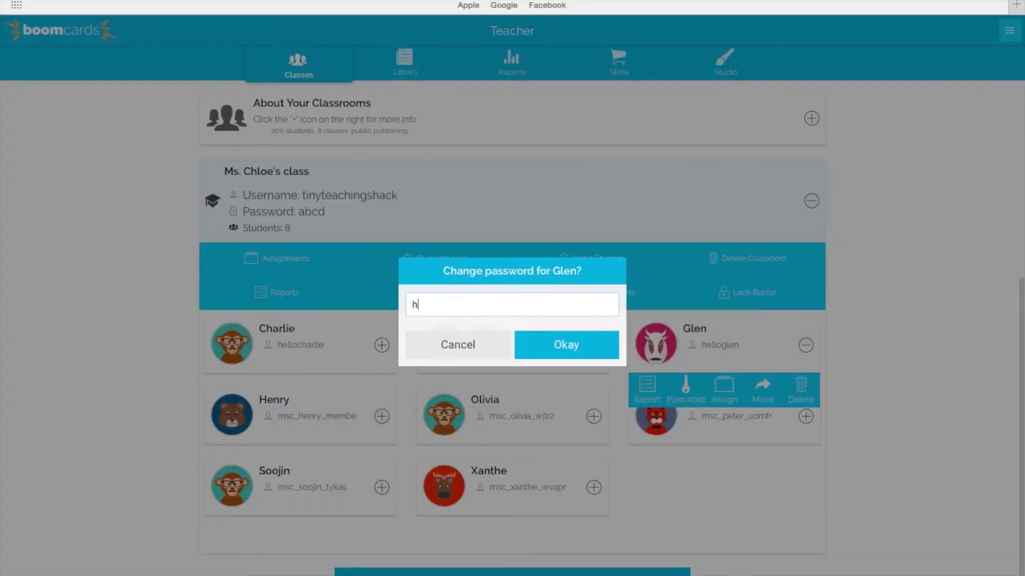
left_click(569, 353)
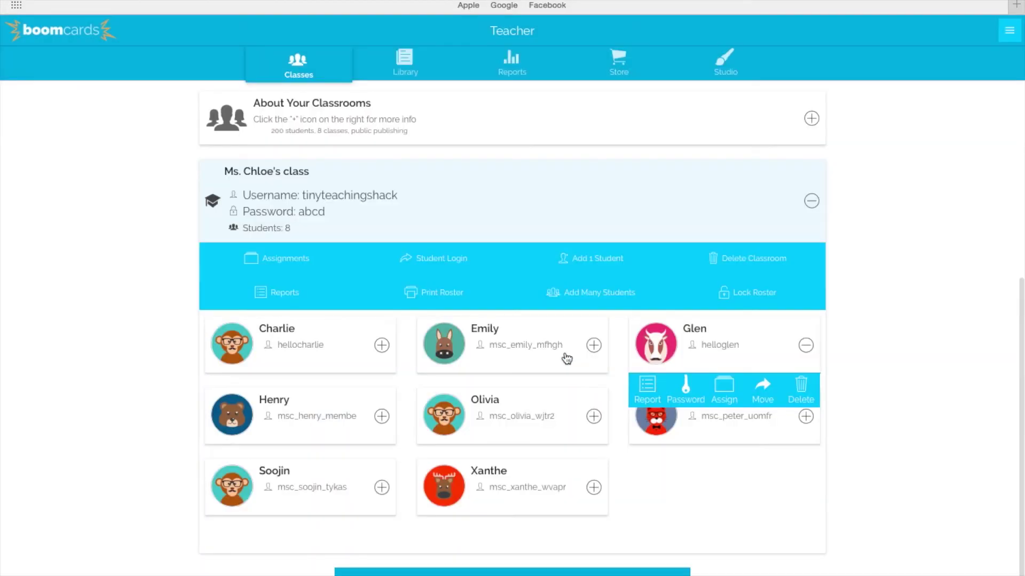
left_click(806, 345)
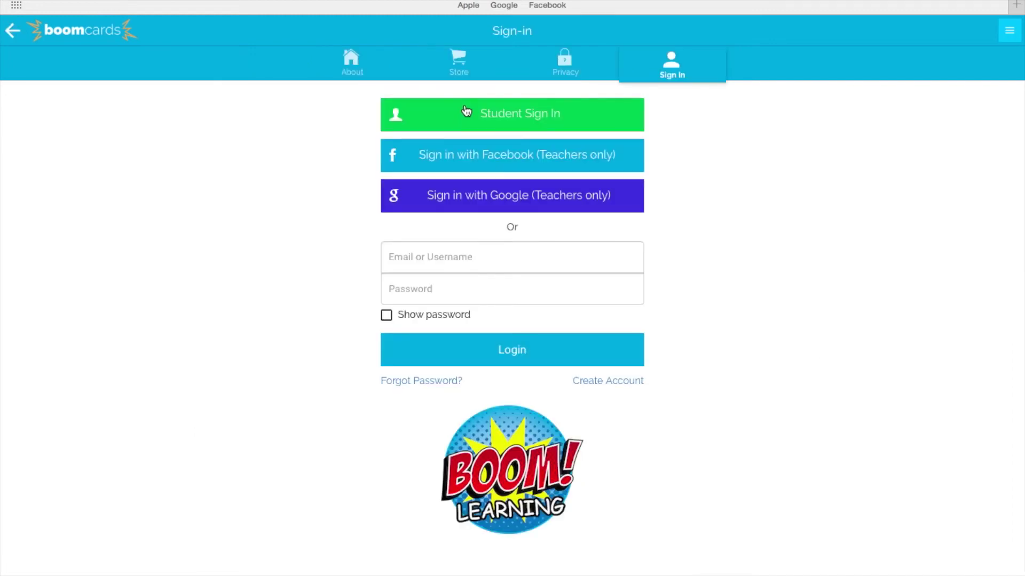
left_click(466, 110)
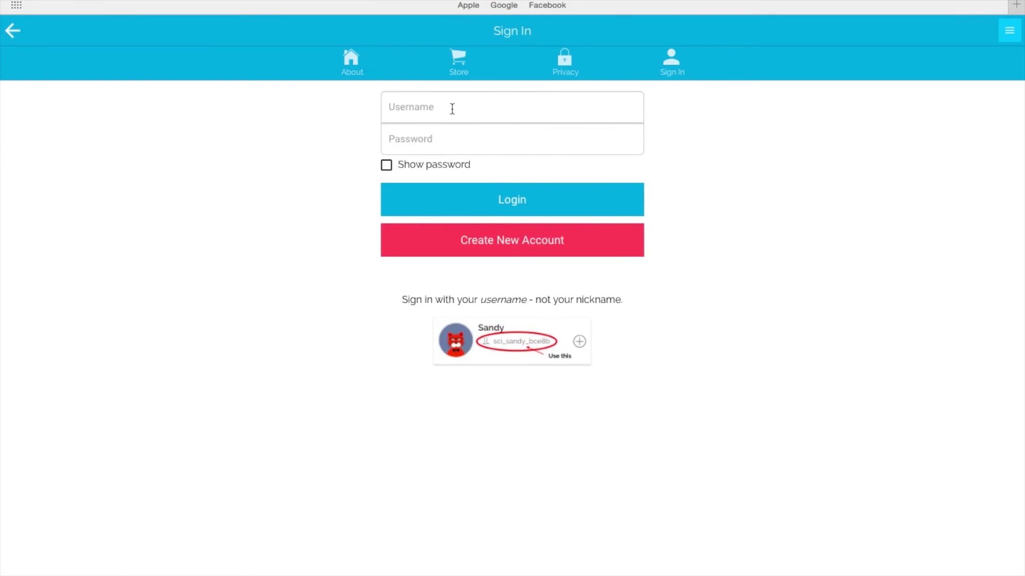
left_click(452, 109)
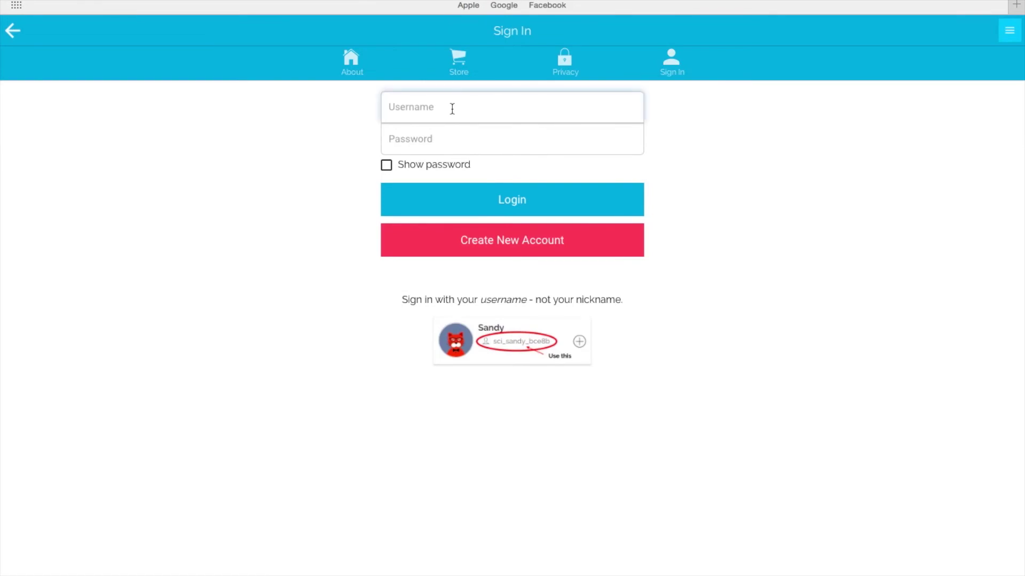
type("helloglen")
left_click(443, 137)
type("•••••")
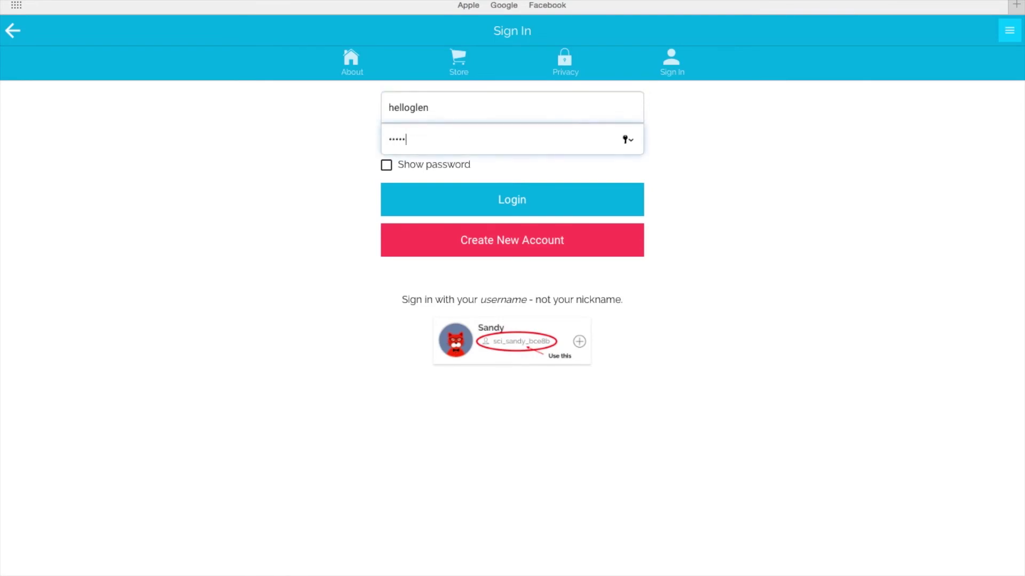
left_click(487, 188)
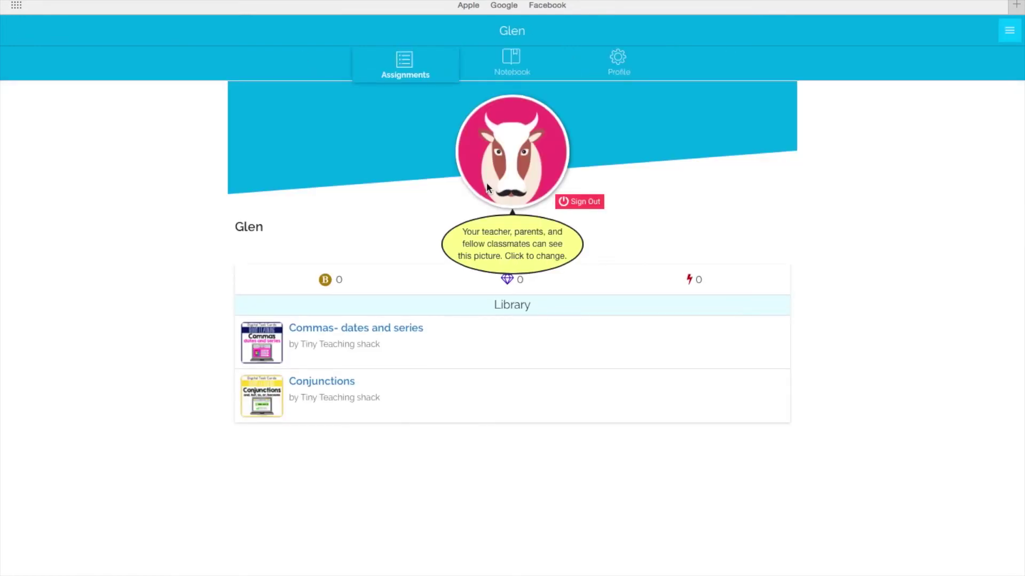
Step: As the student, answer a Commas- dates and series card and a Conjunctions card with 'so', then quit the deck
left_click(355, 330)
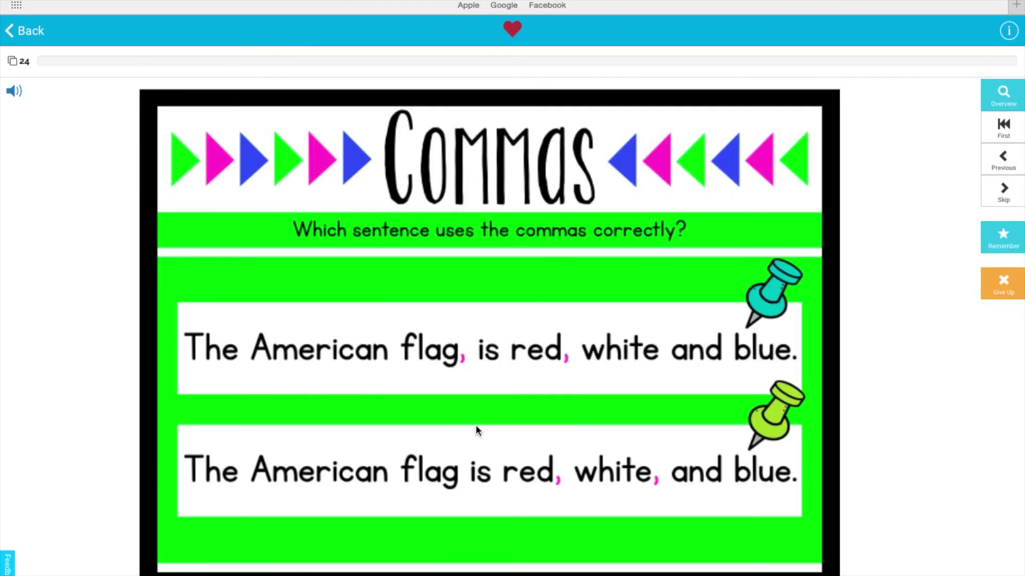
left_click(487, 471)
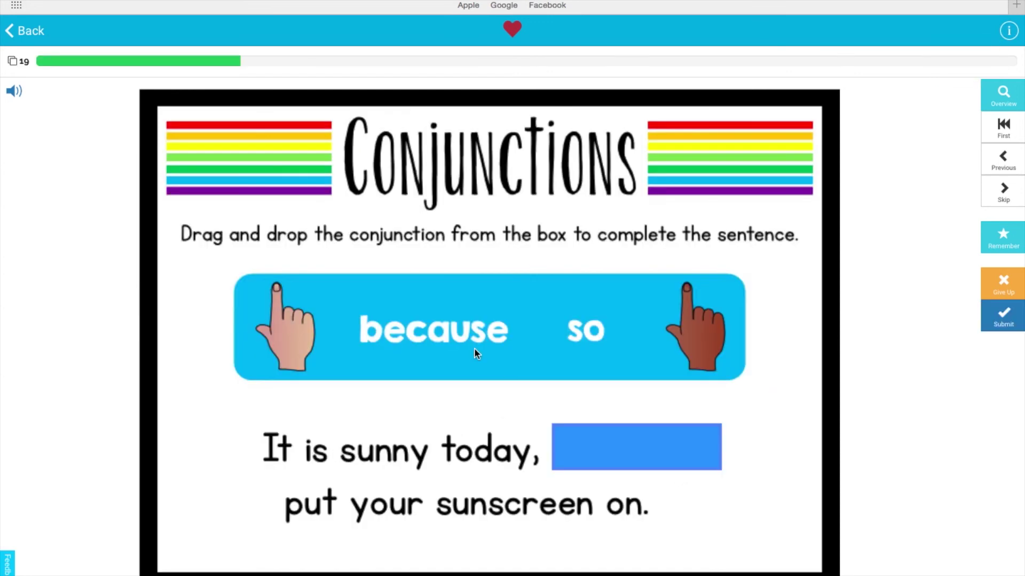
left_click_drag(587, 336, 633, 451)
left_click(1003, 317)
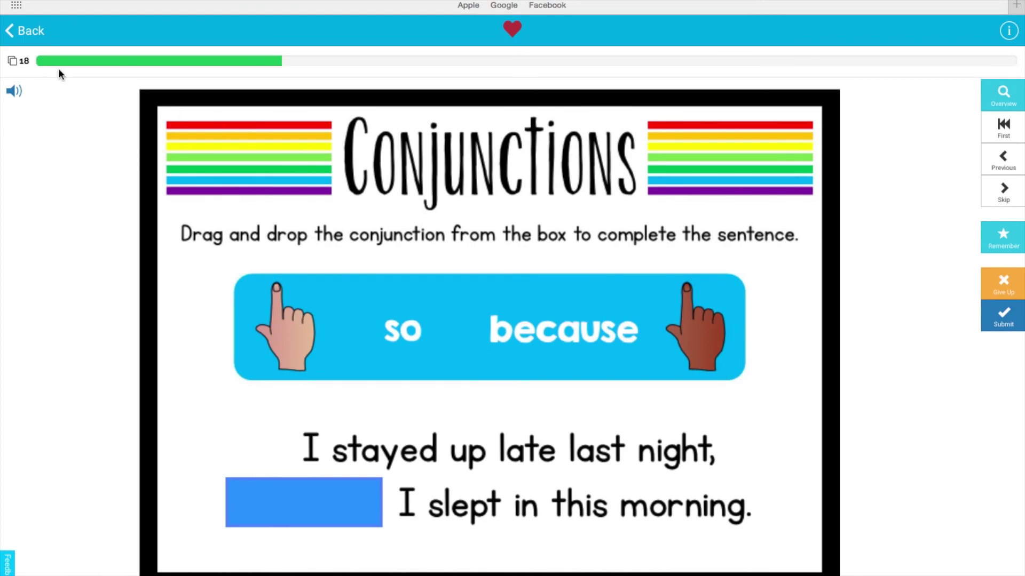
left_click(32, 33)
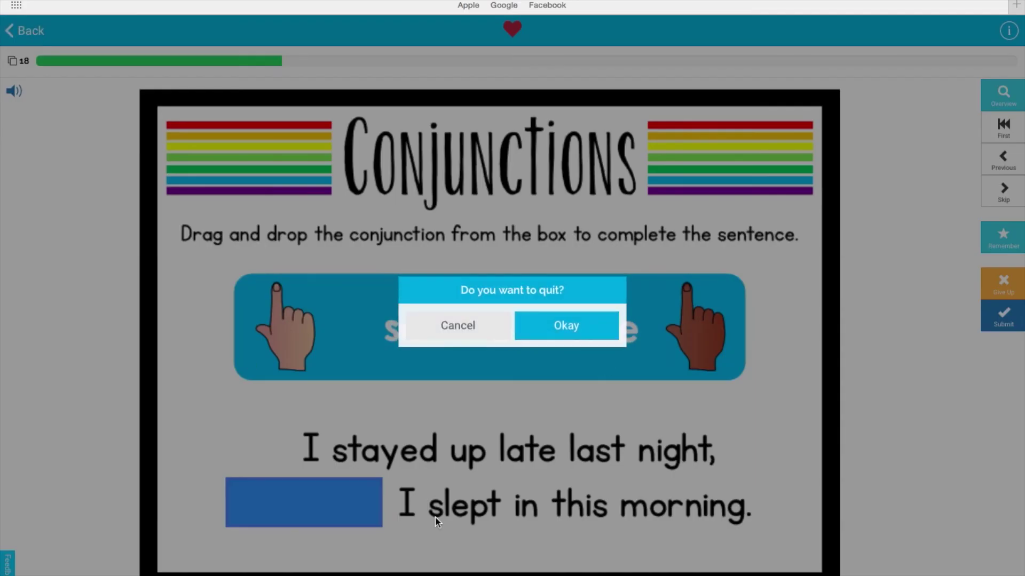
left_click(574, 336)
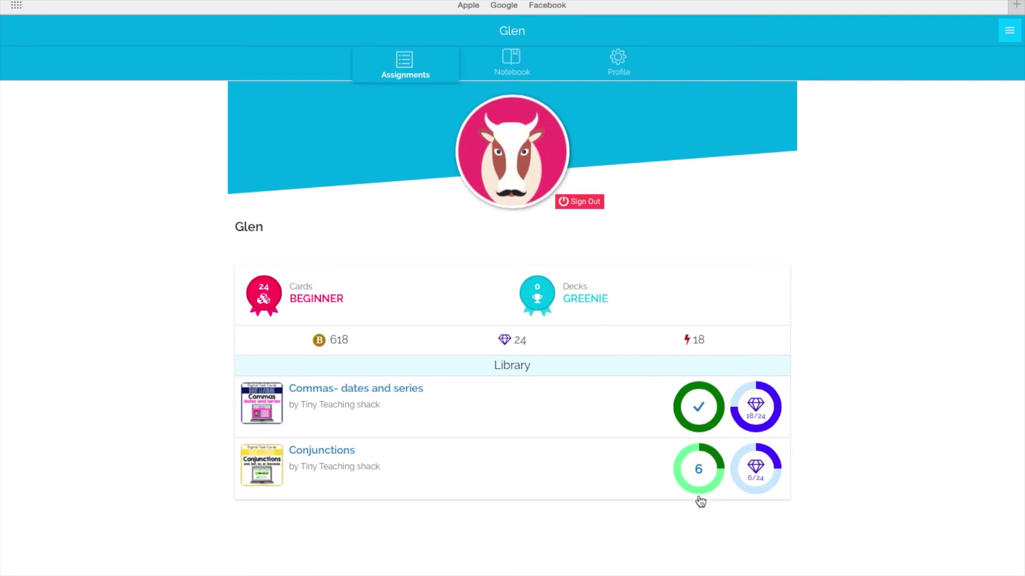